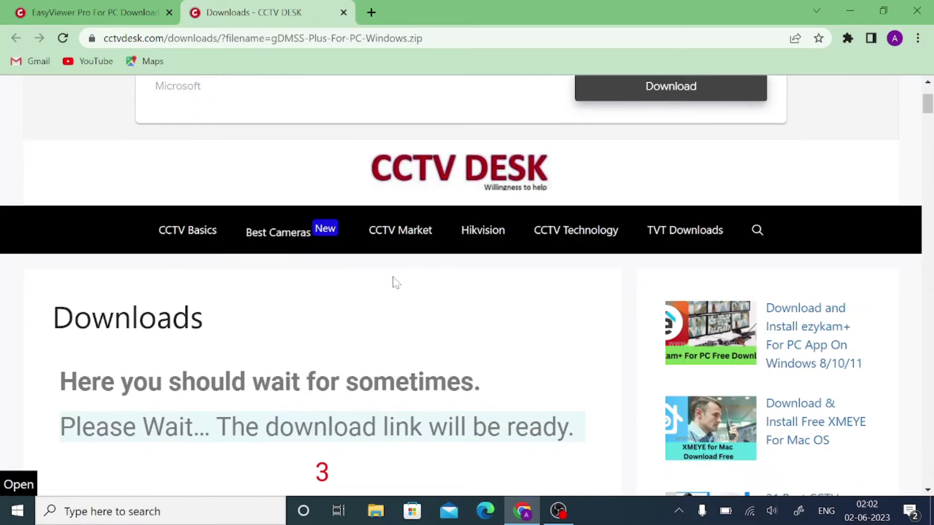
- Download gDMSS-Plus-For-PC-Windows.zip from the CCTV DESK File Download page
scroll(387, 277, "up", 3)
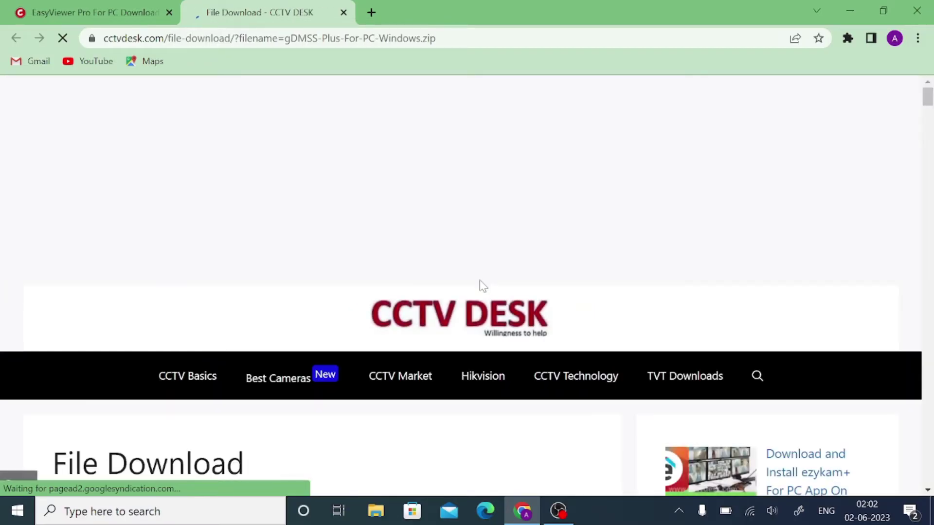
scroll(481, 284, "down", 4)
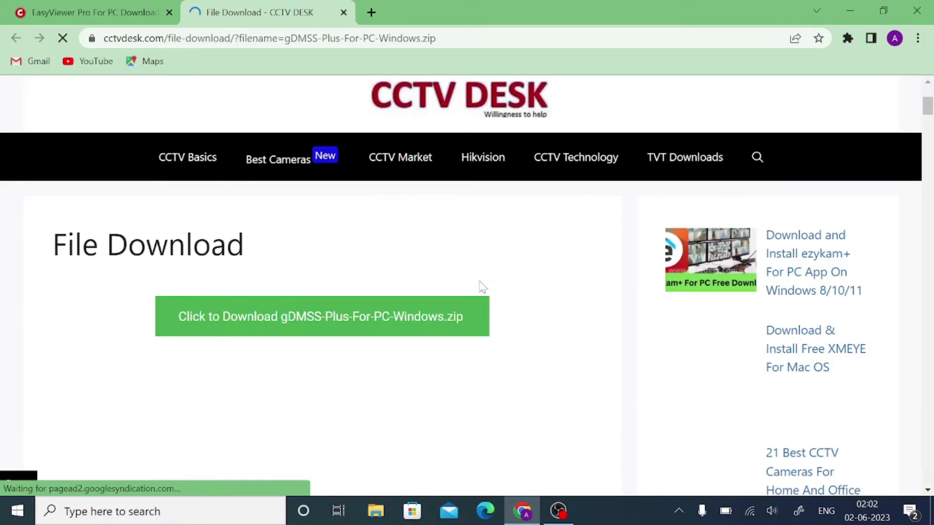
left_click(268, 321)
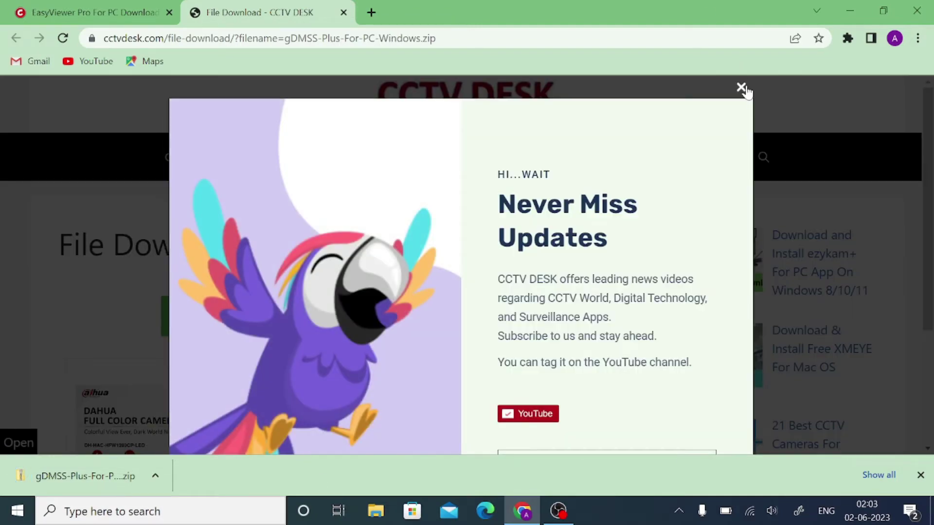
- Dismiss the subscription popup and show the downloaded zip in its folder
left_click(741, 88)
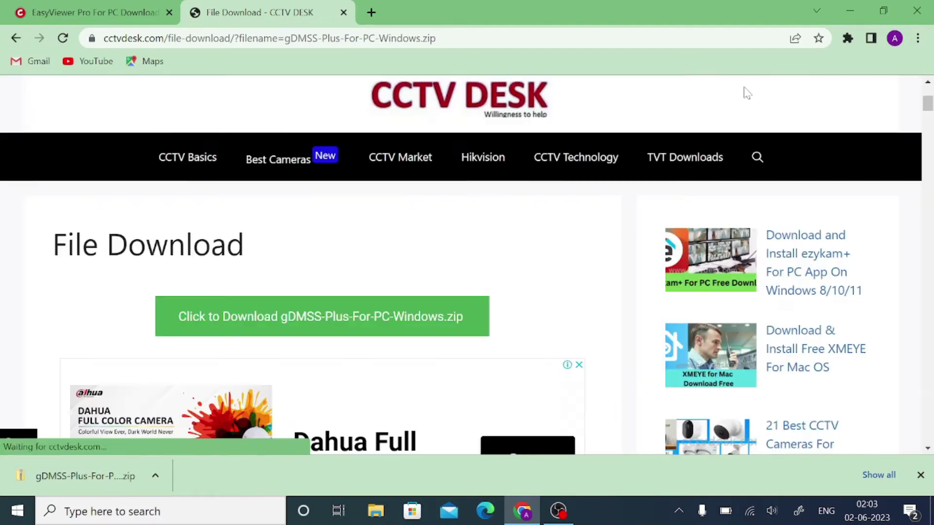
left_click(155, 474)
left_click(195, 426)
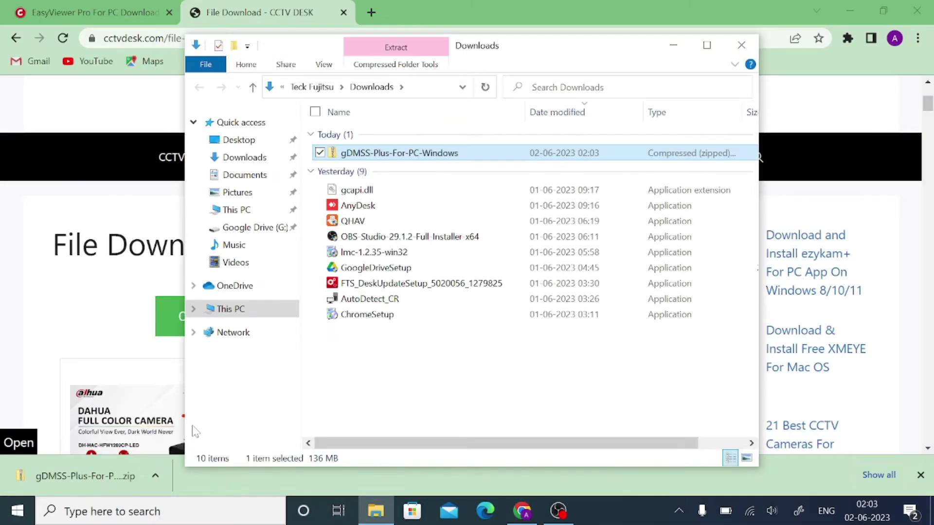
- Open the gDMSS zip and its Smart-Pss-For-PC-Windows folder
double_click(375, 151)
right_click(374, 151)
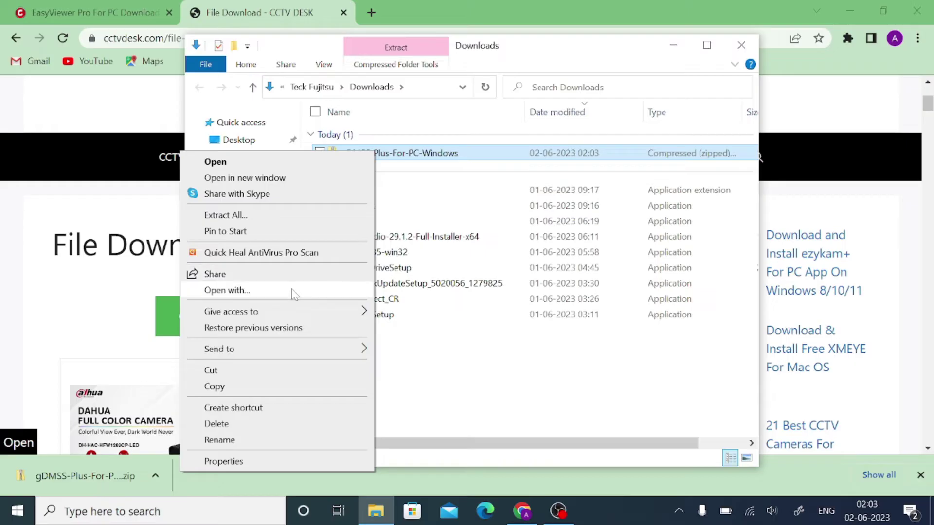
left_click(448, 389)
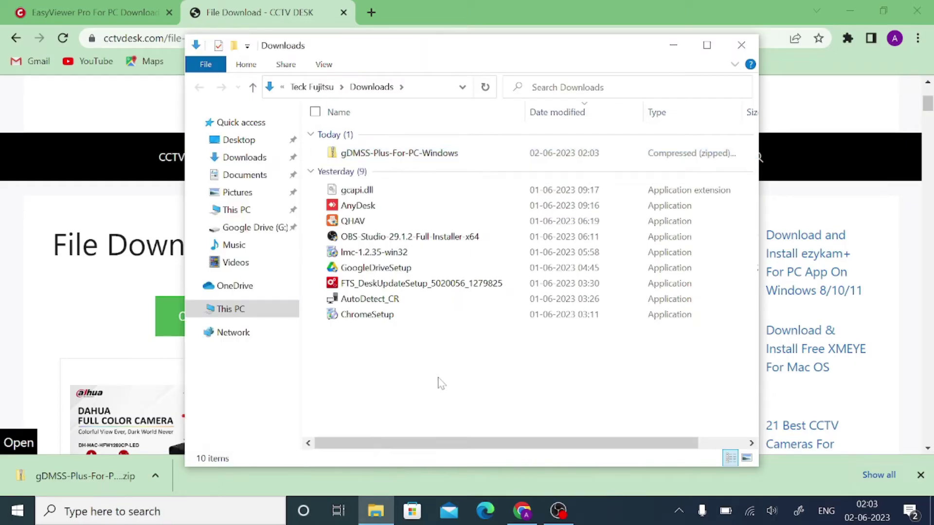
left_click(381, 151)
double_click(381, 152)
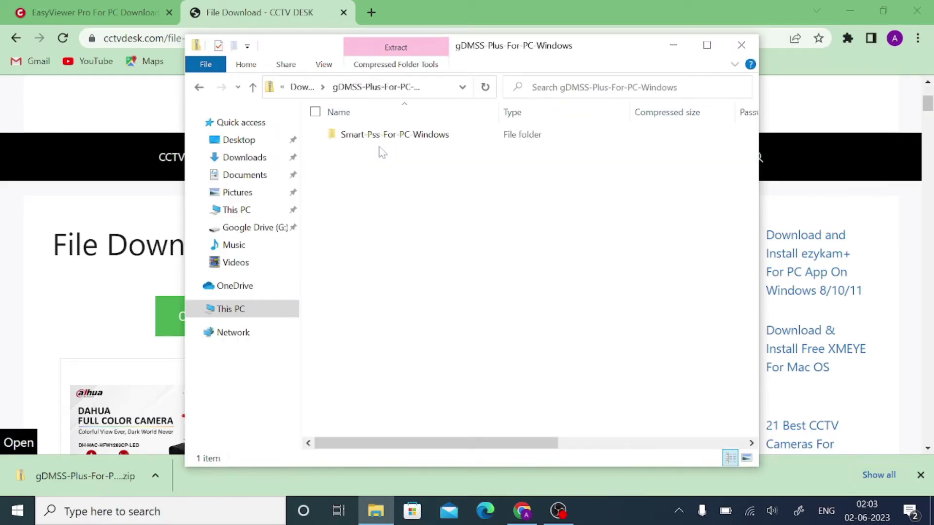
double_click(376, 138)
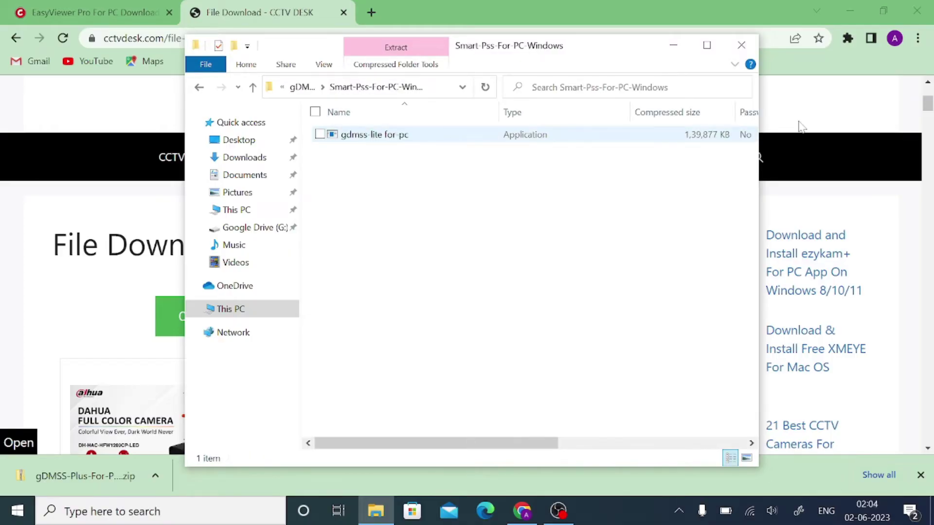
- Run gdmss lite for pc directly from the zip without extracting it
right_click(384, 137)
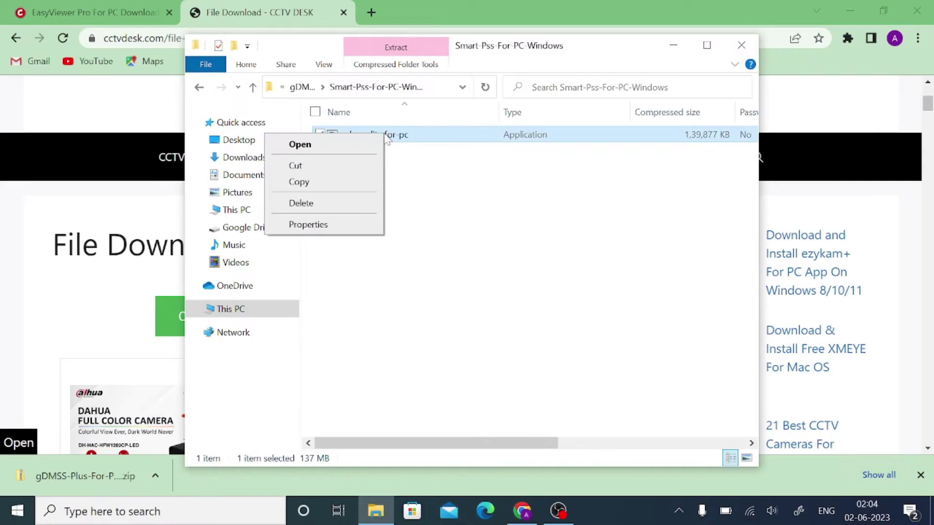
left_click(346, 146)
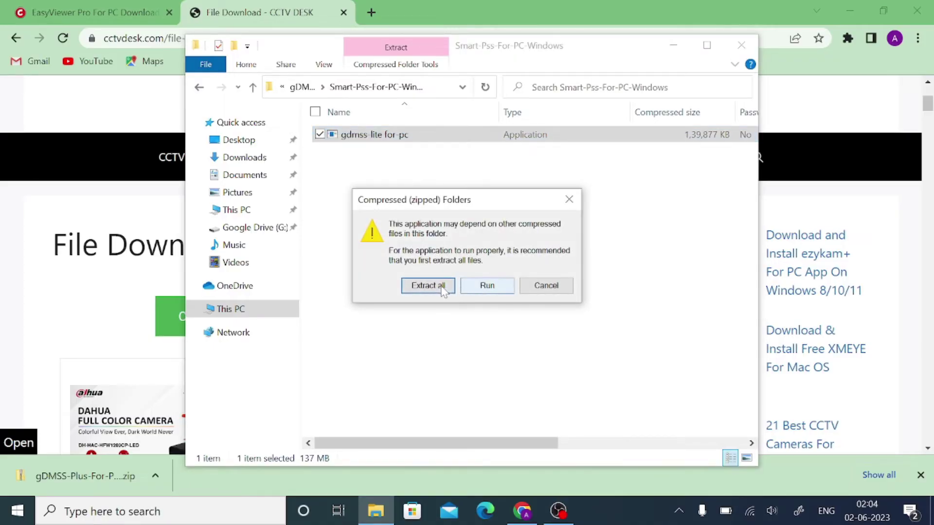
left_click(479, 289)
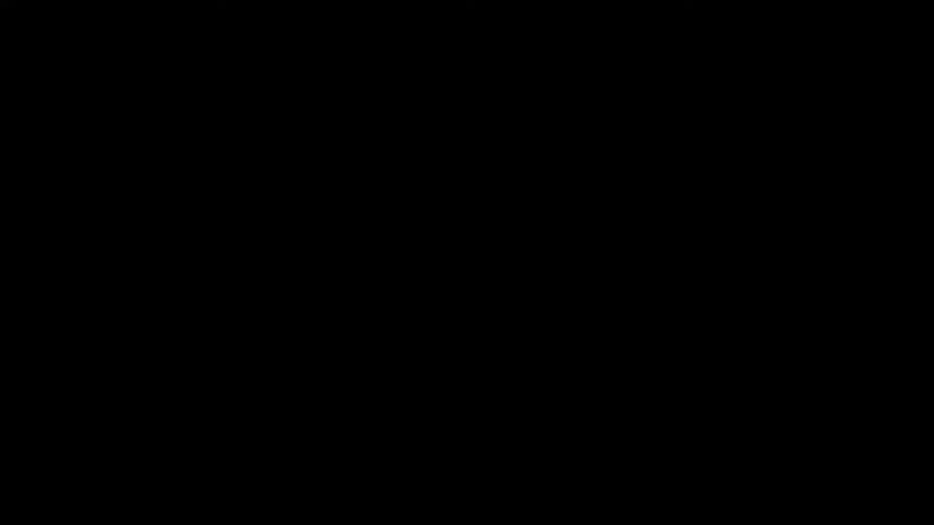
- Accept the agreement, keep both components, install to the default path, then finish with SmartPSS launching
left_click(385, 355)
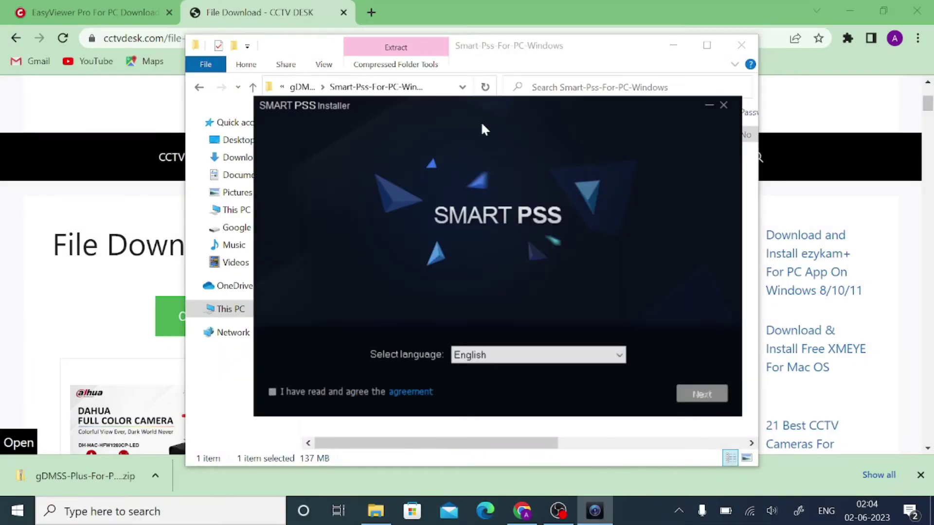
left_click(272, 392)
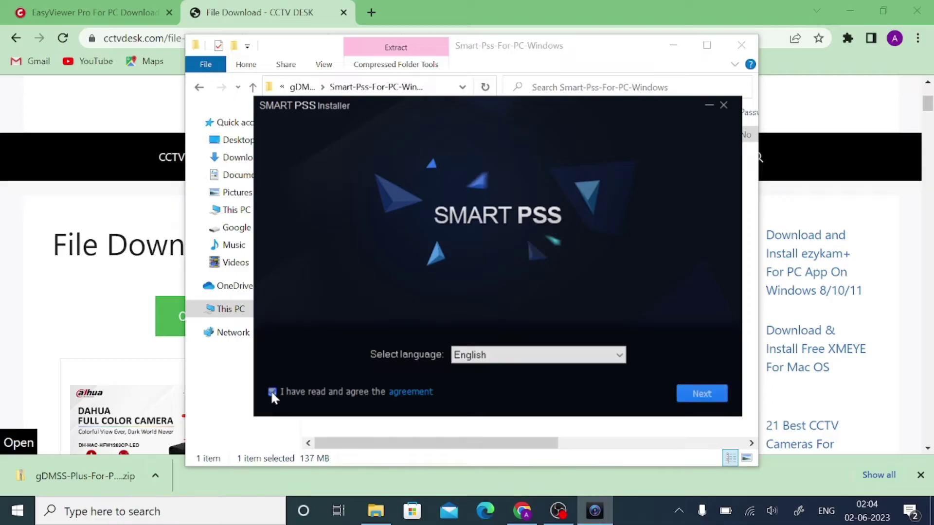
left_click(693, 396)
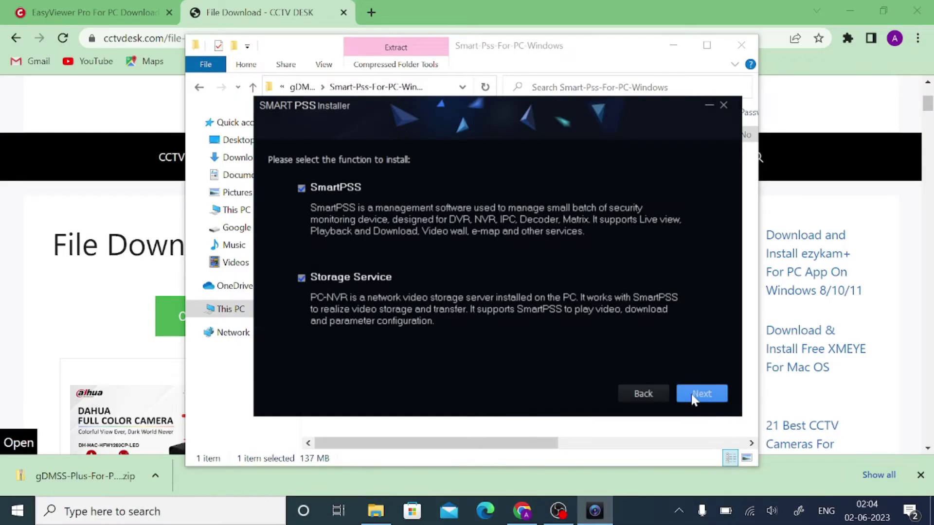
left_click(710, 395)
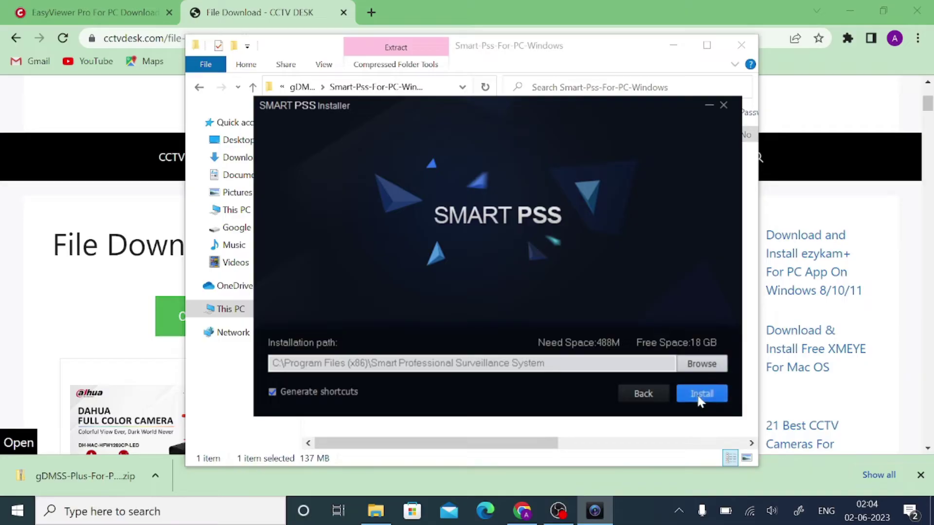
left_click(699, 396)
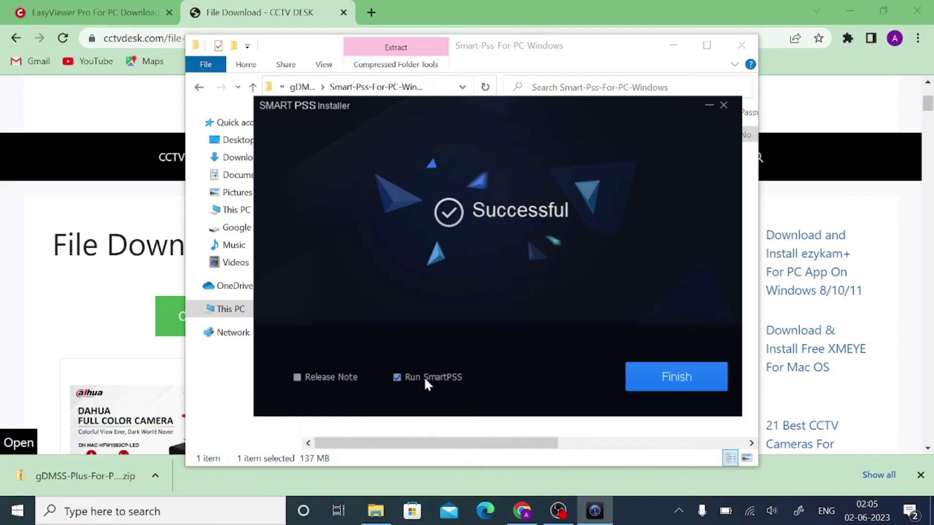
left_click(654, 382)
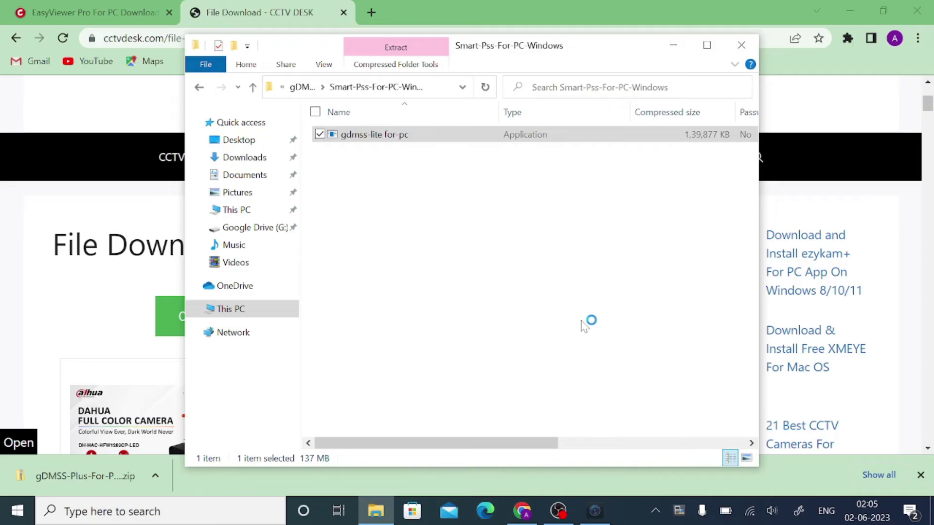
- Bring the SmartPSS Initialization dialog to the front from the taskbar
left_click(593, 515)
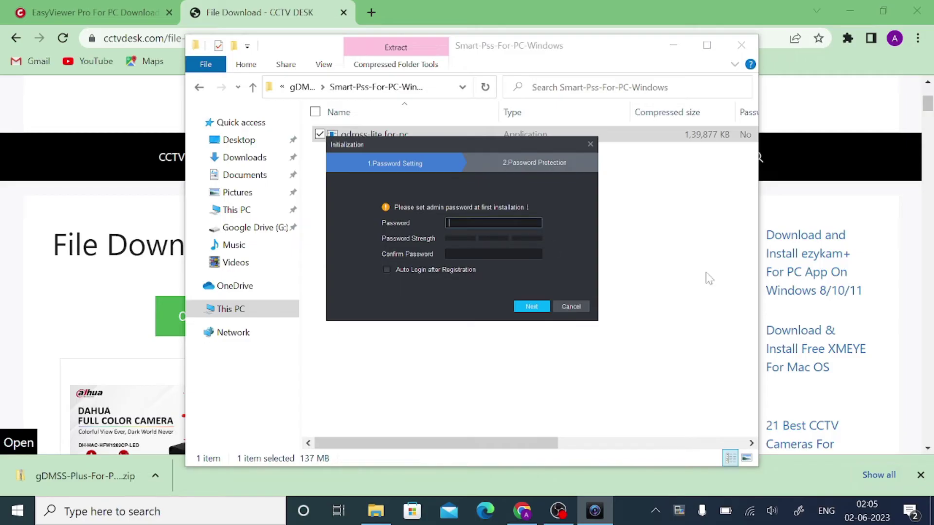
- Enter and confirm the admin password, and enable Auto Login after Registration
type("admin123456")
key("Tab")
type("admin1")
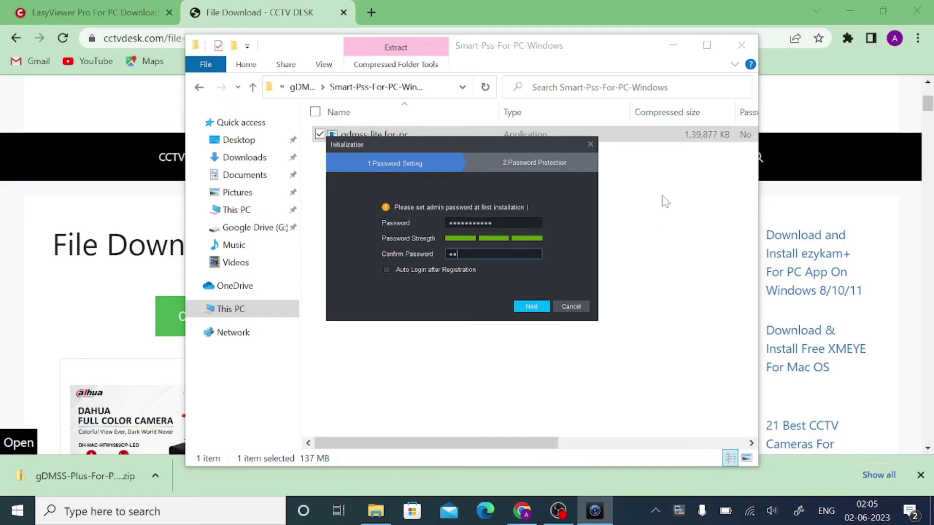
type("23456")
left_click(386, 269)
- Continue to Password Protection, fill in the security answers, and finish initialization
left_click(528, 308)
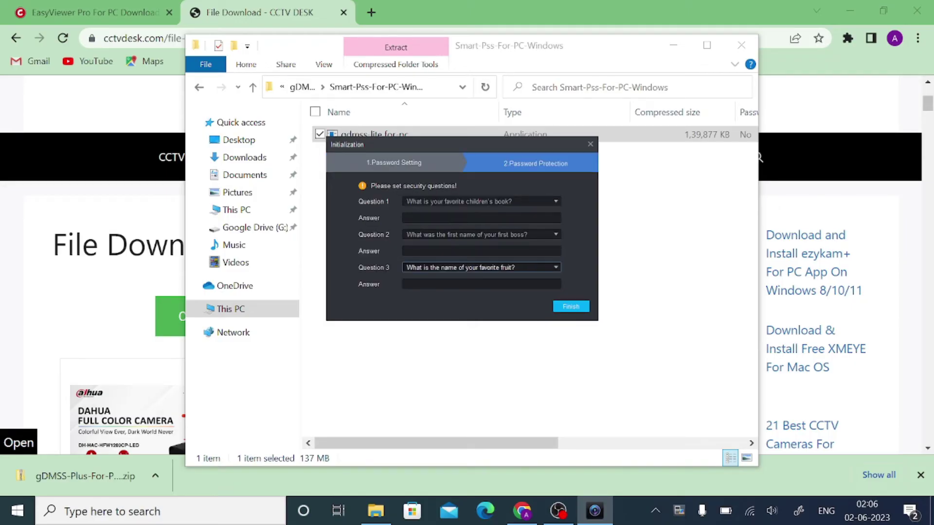
left_click(481, 218)
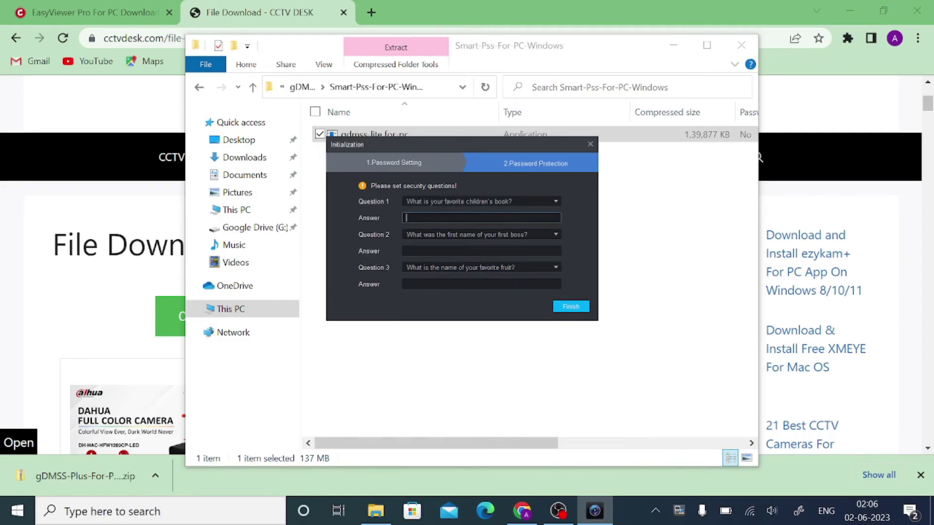
type("f")
left_click(441, 251)
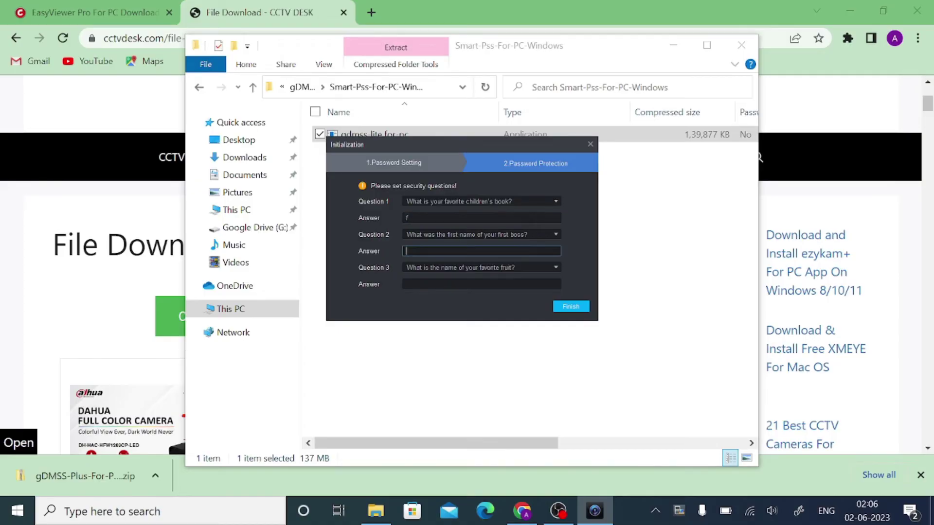
left_click(442, 284)
type("f")
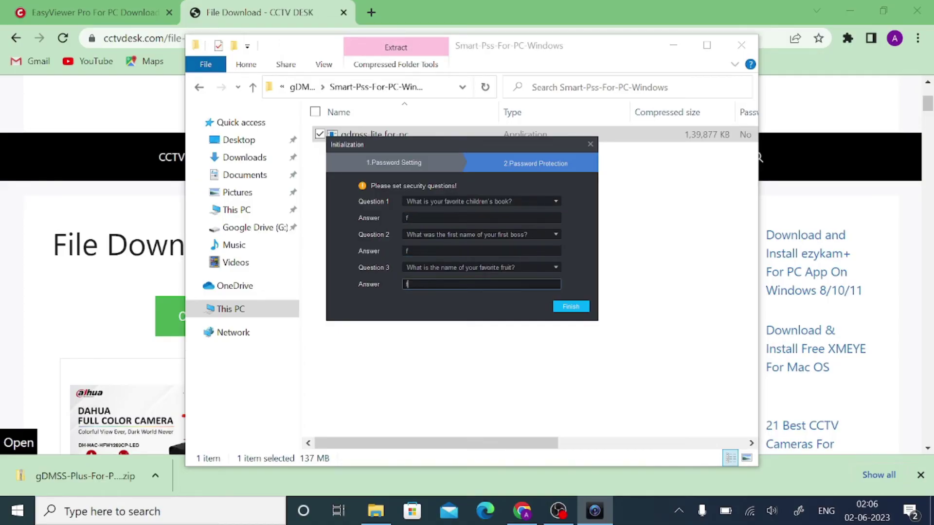
left_click(571, 307)
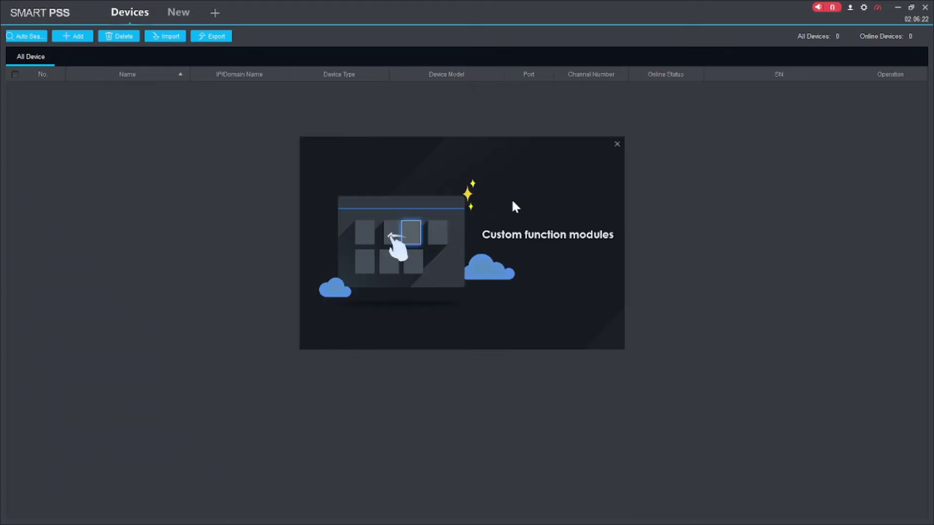
- Close the intro popup, open the Devices module from the New tab, and start a Manual Add
left_click(616, 144)
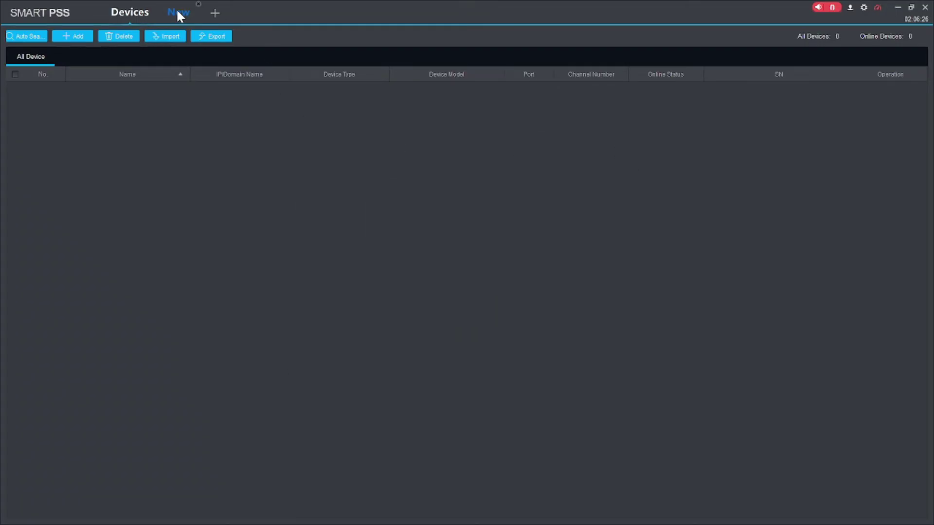
left_click(177, 14)
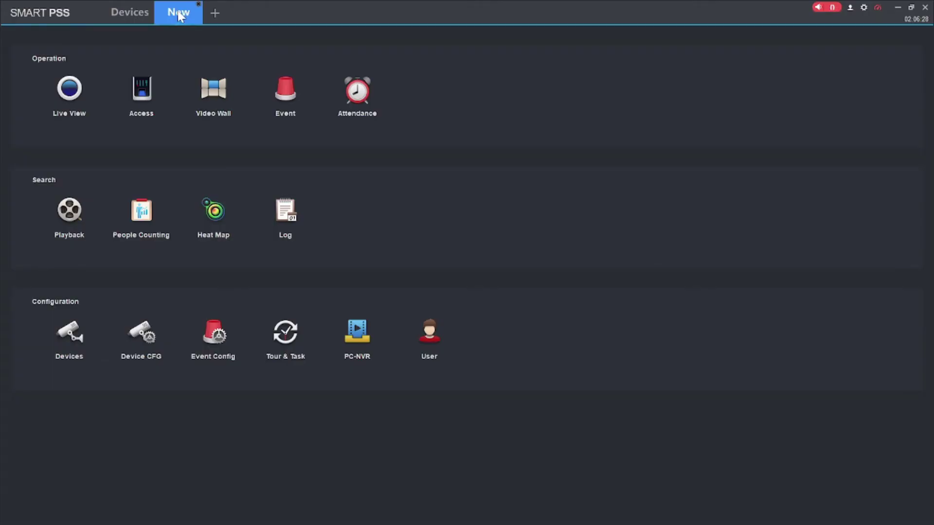
left_click(127, 20)
left_click(171, 14)
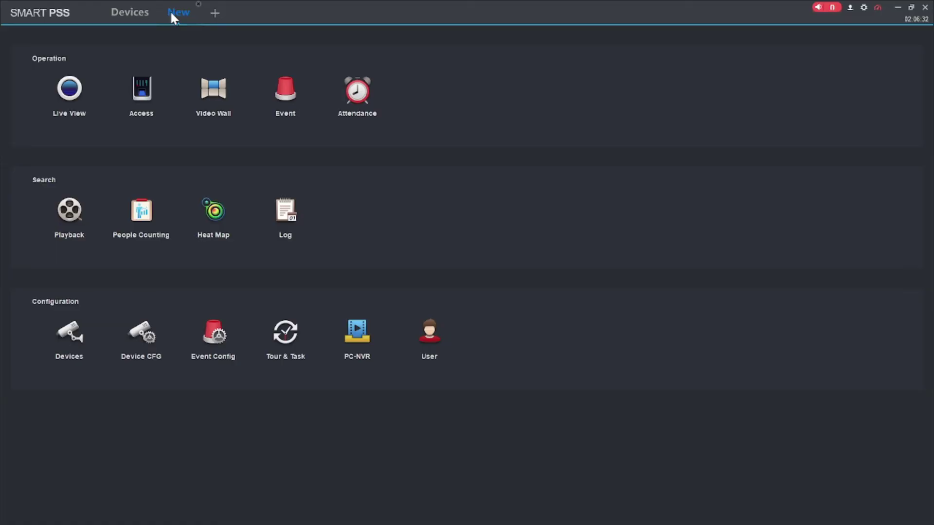
left_click(73, 342)
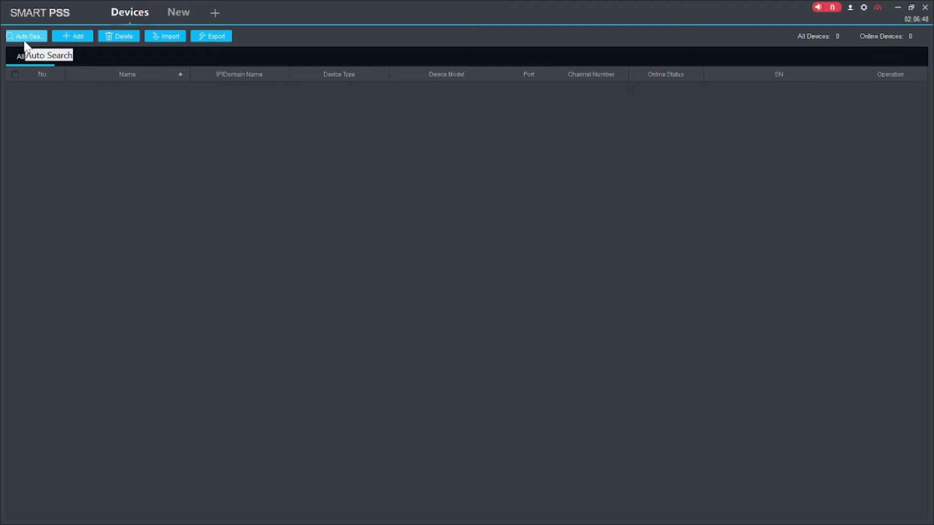
left_click(72, 37)
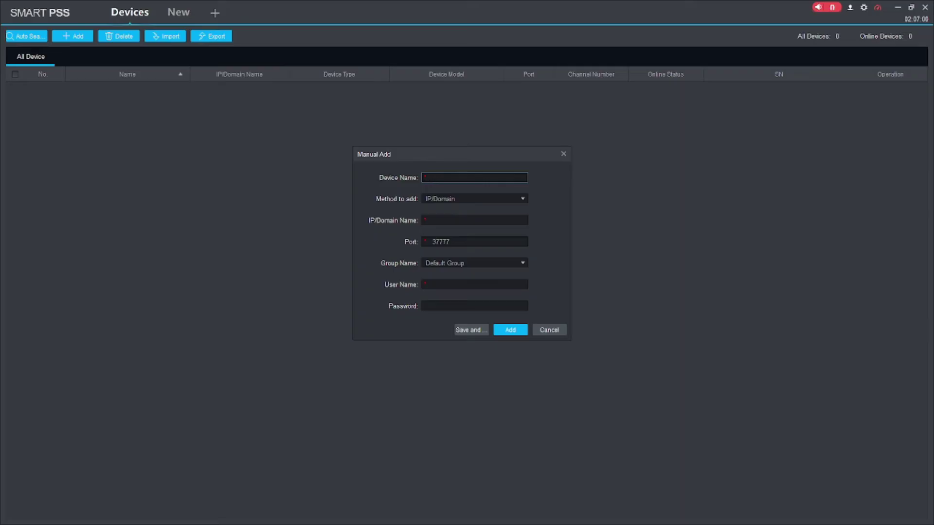
- Name the new device TestDevice and open the Method to add list
type("stDevice")
left_click(474, 198)
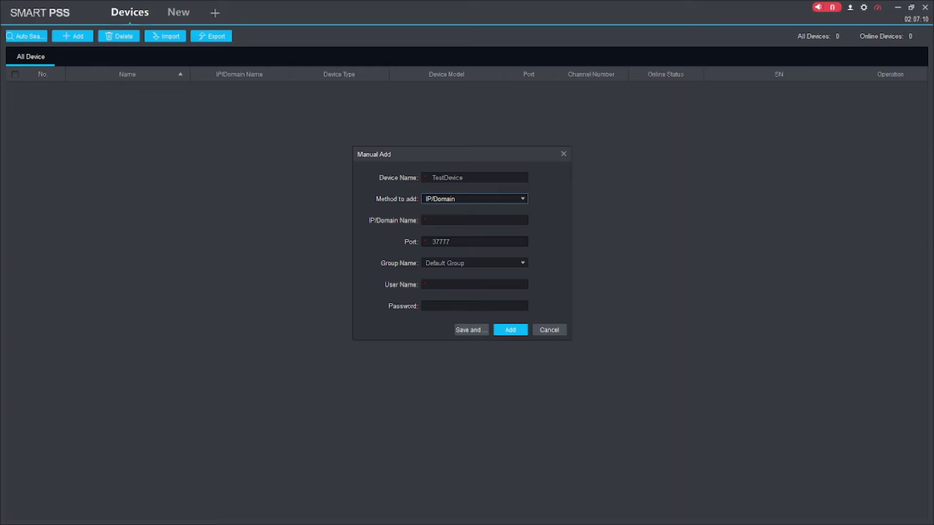
left_click(441, 200)
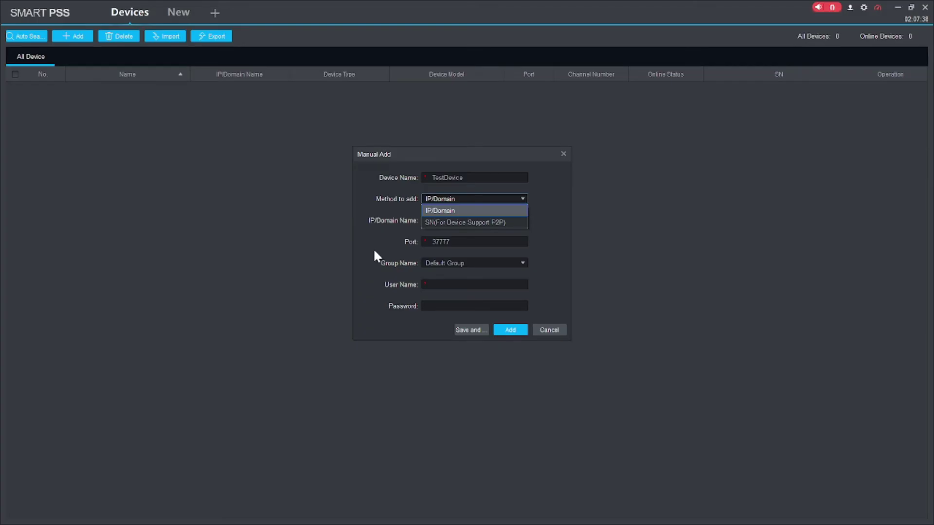
- Set Method to add to SN (For Device Support P2P), after briefly revisiting the IP/Domain fields
left_click(440, 223)
left_click(474, 221)
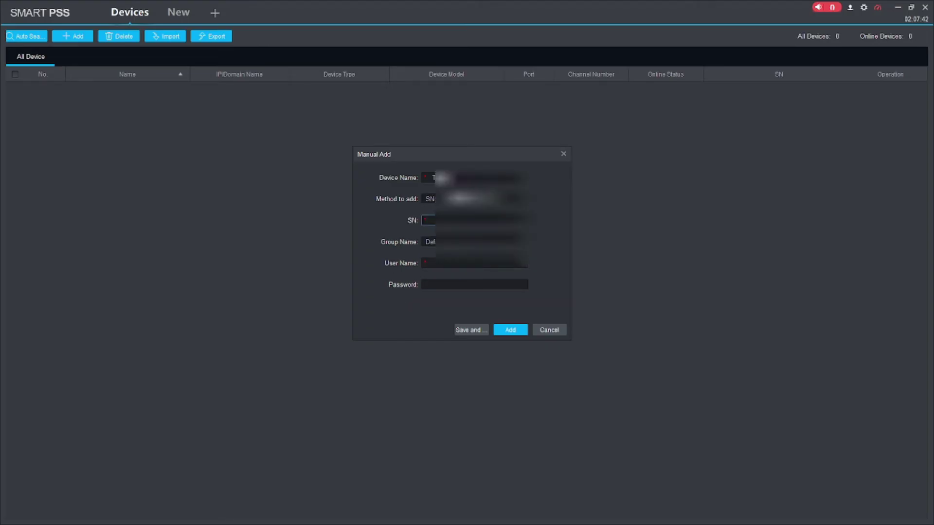
left_click(474, 199)
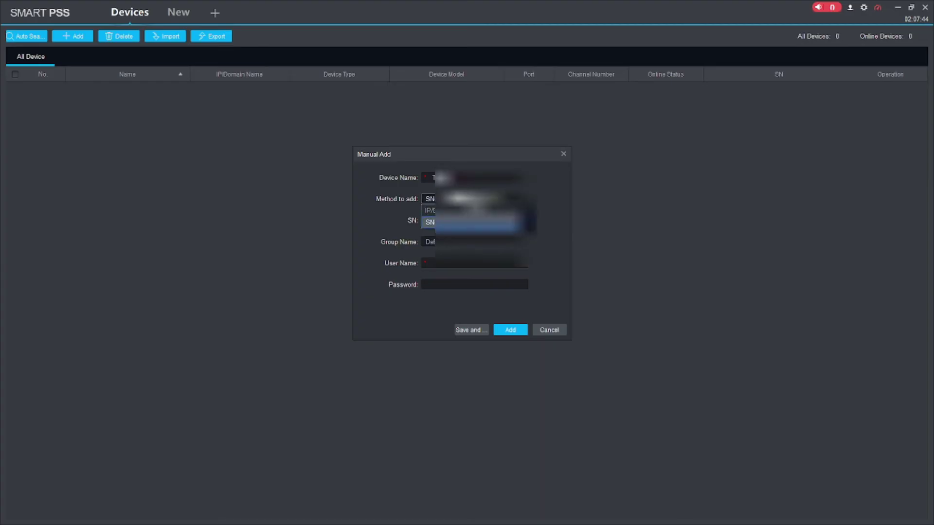
left_click(474, 210)
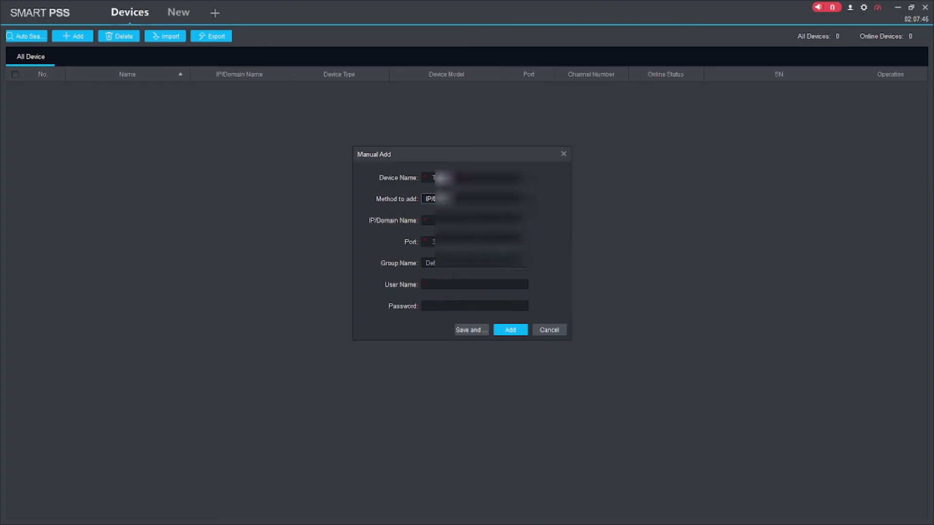
left_click(474, 220)
left_click(474, 285)
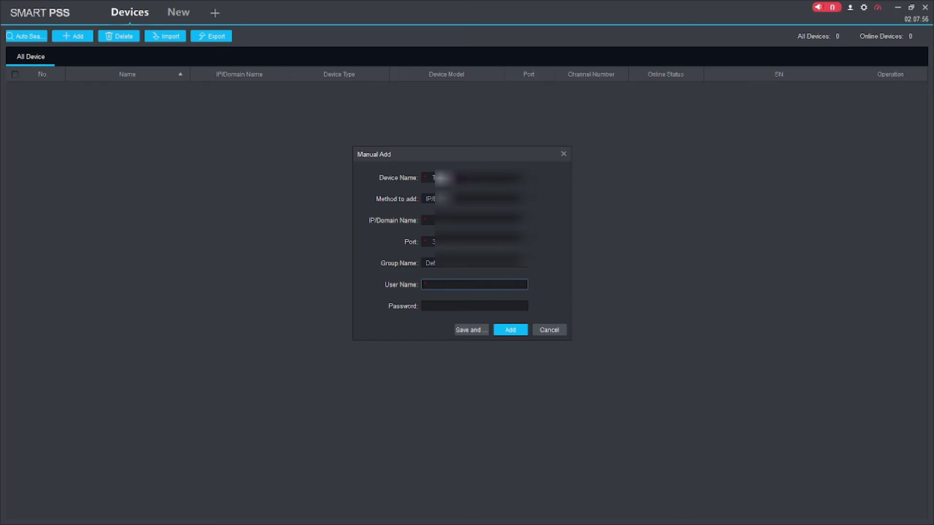
left_click(474, 306)
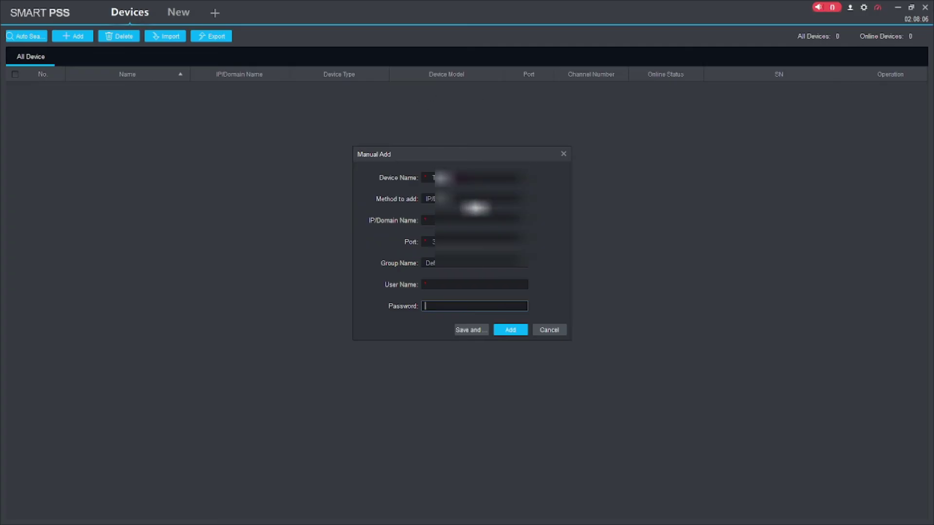
left_click(438, 199)
left_click(462, 222)
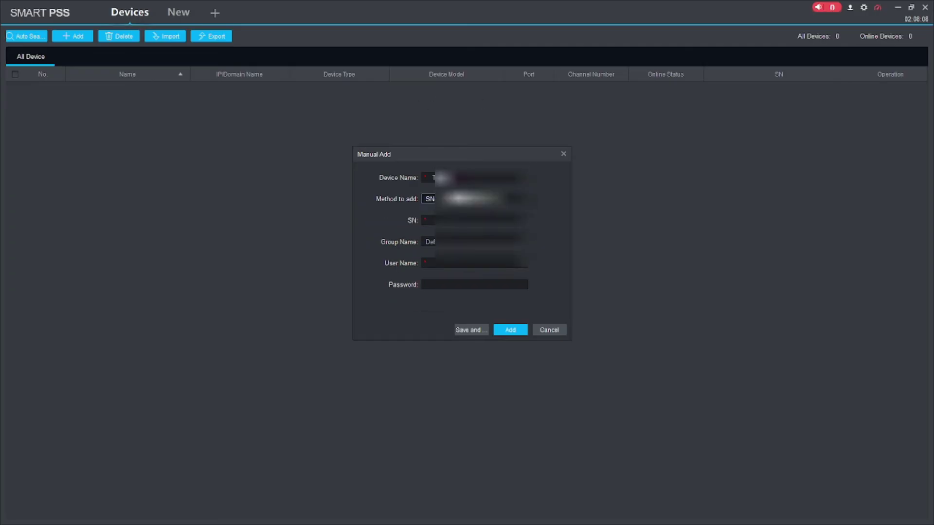
- Add TestDevice in Manual Add with its serial number, login user name and account password
left_click(474, 221)
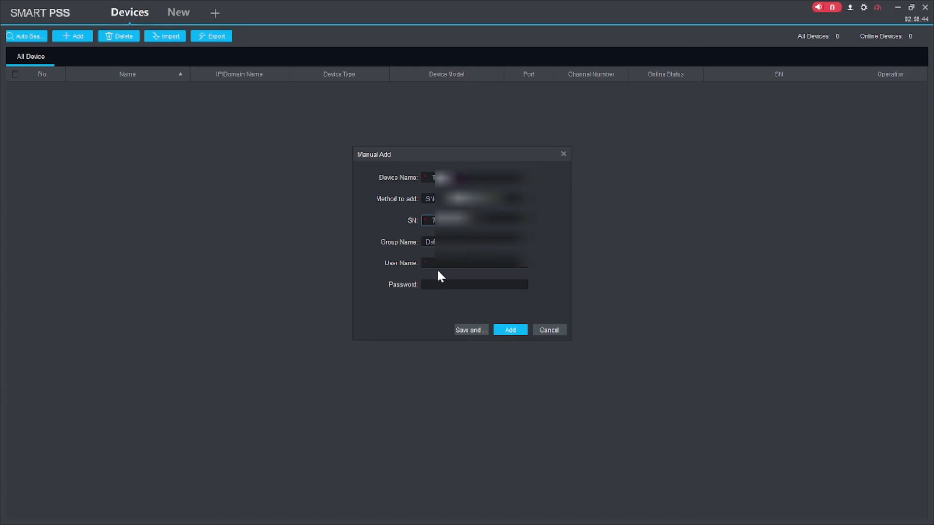
left_click(436, 263)
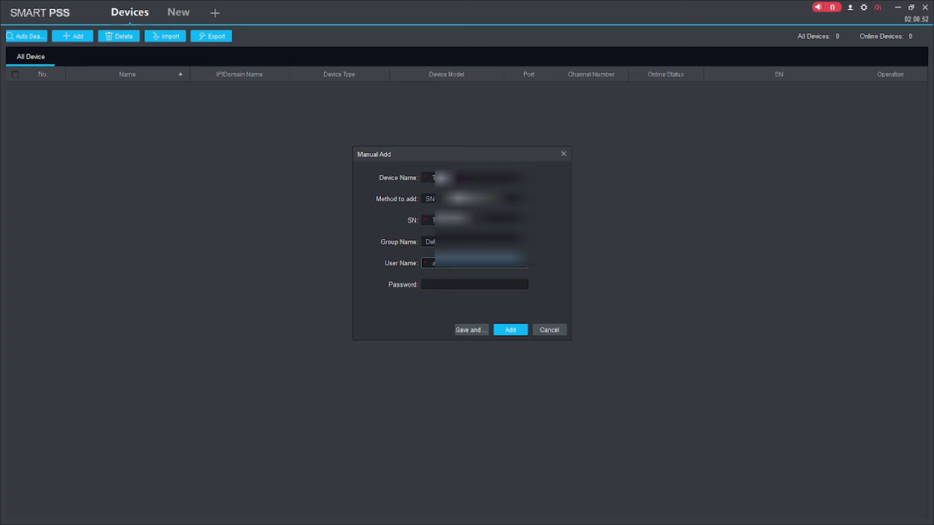
left_click(474, 285)
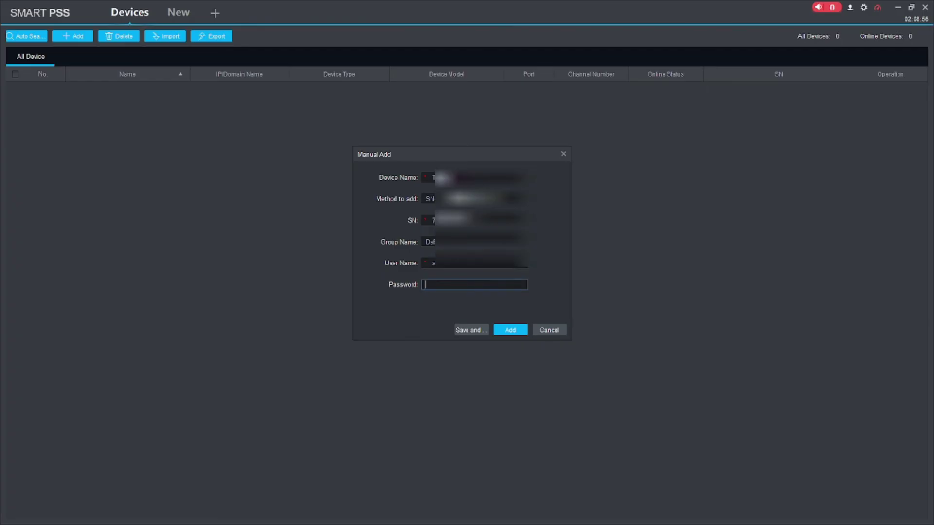
type("admin123")
left_click(510, 330)
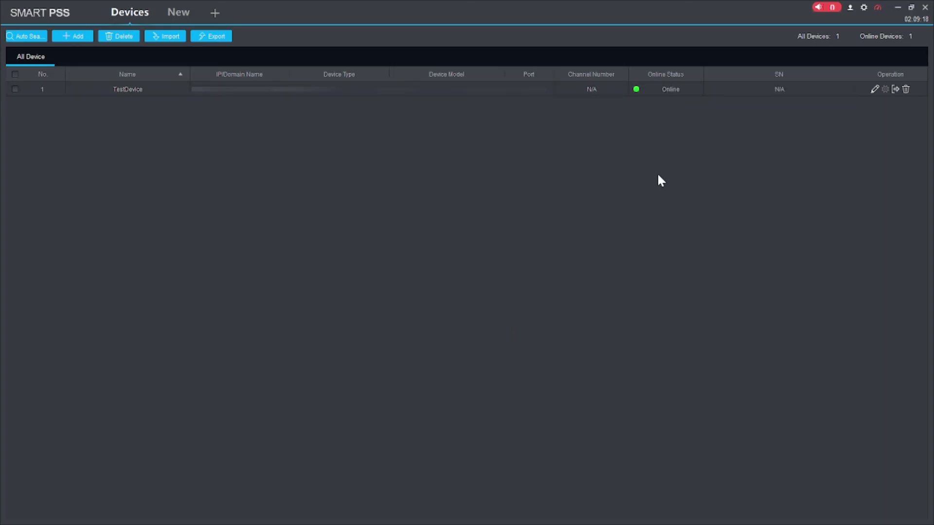
- Leave Devices for Live View, expand TestDevice's channel list and play Channel2 in the first pane
left_click(155, 4)
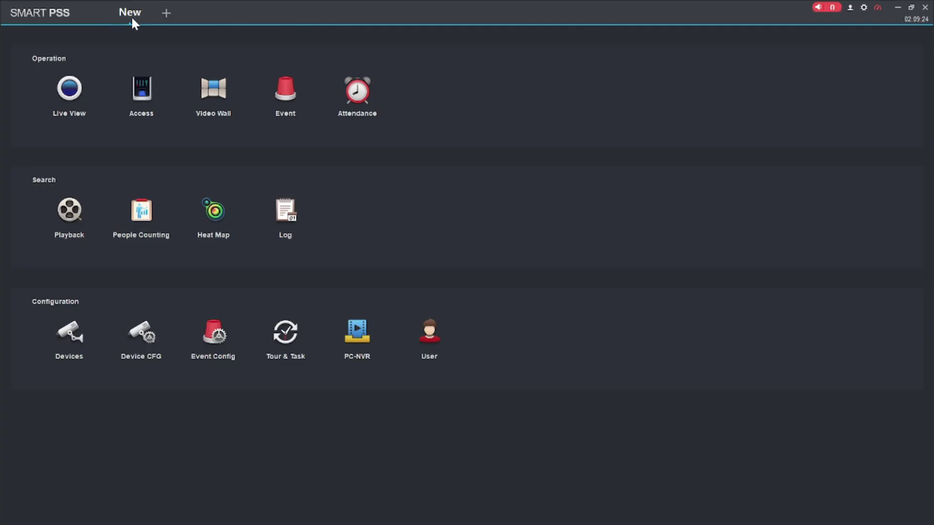
left_click(67, 101)
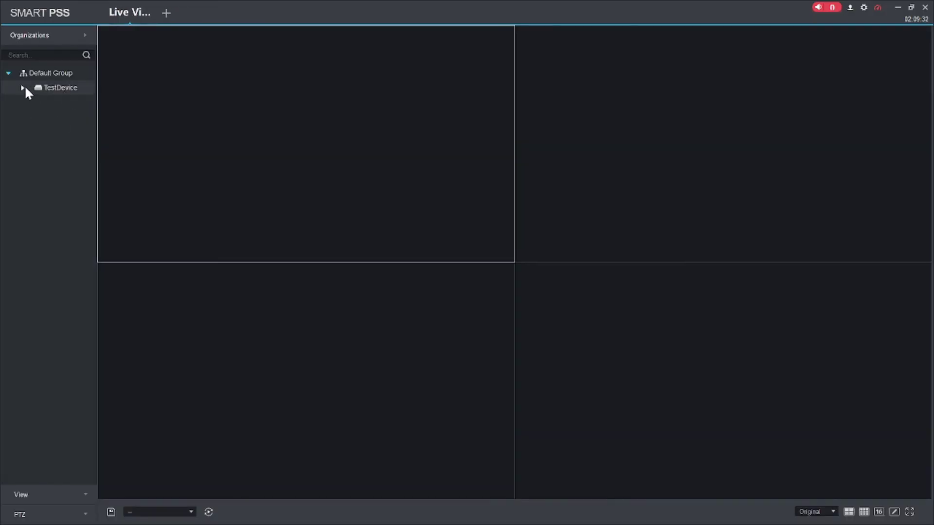
left_click(23, 87)
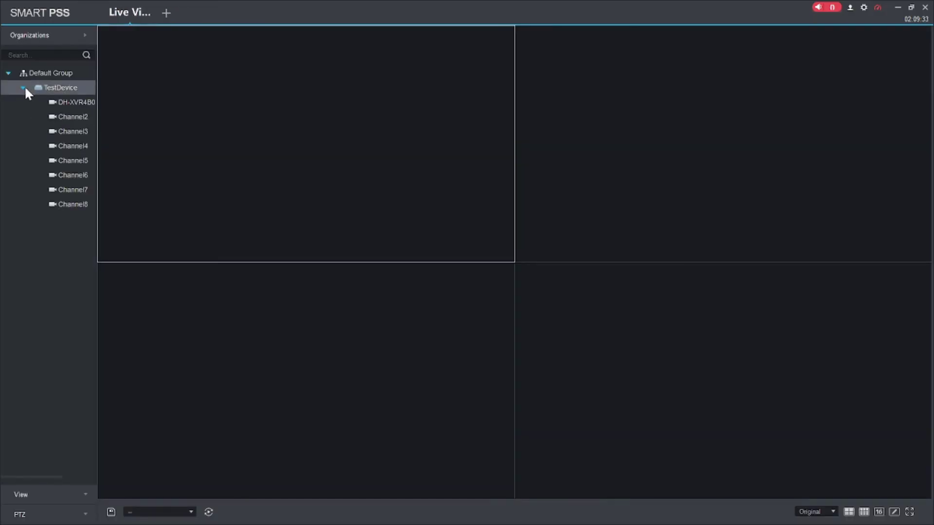
double_click(72, 117)
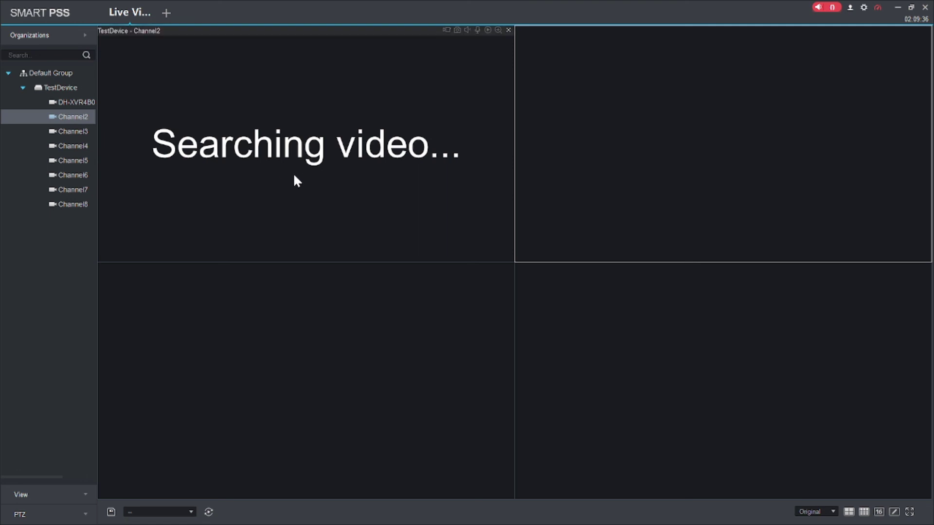